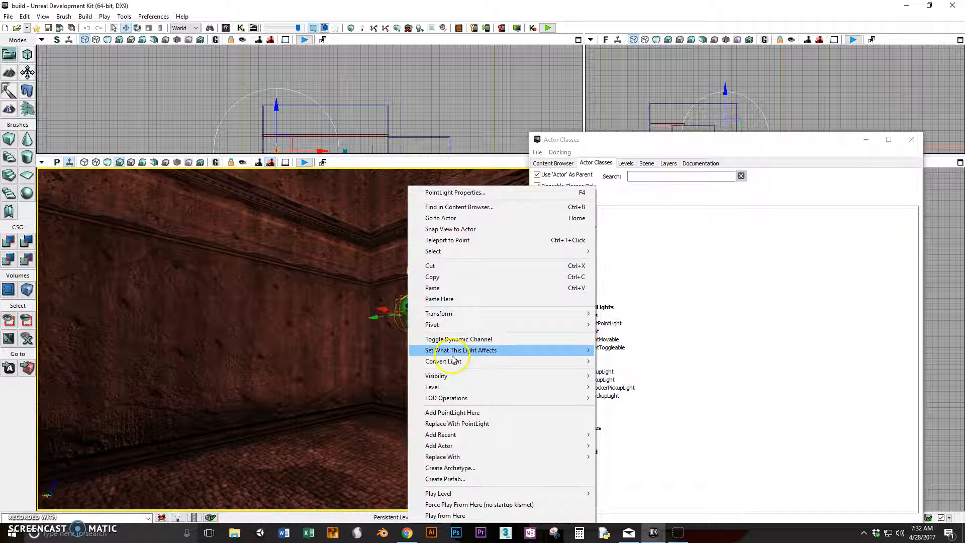
Convert the selected point light in the room to a PointLightToggleable
mouse_move(455, 362)
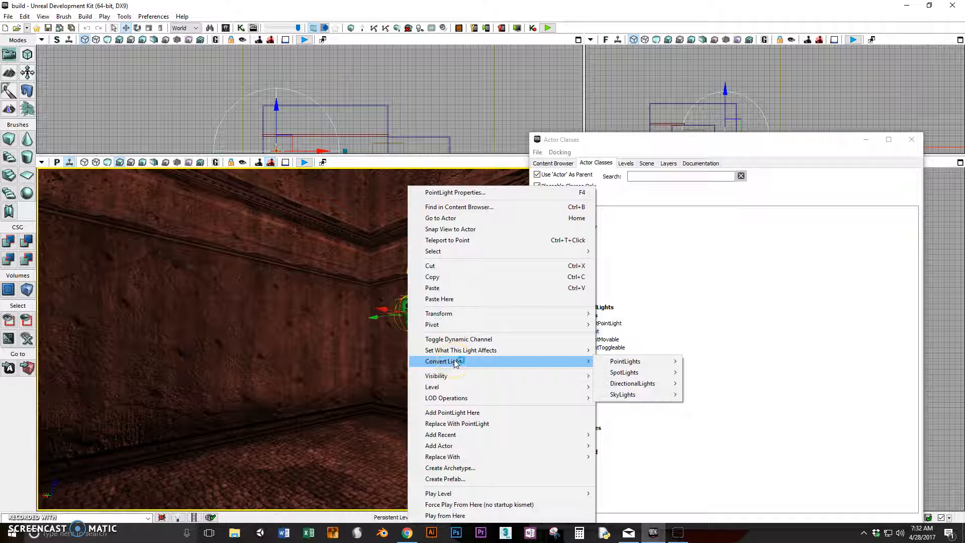
mouse_move(647, 364)
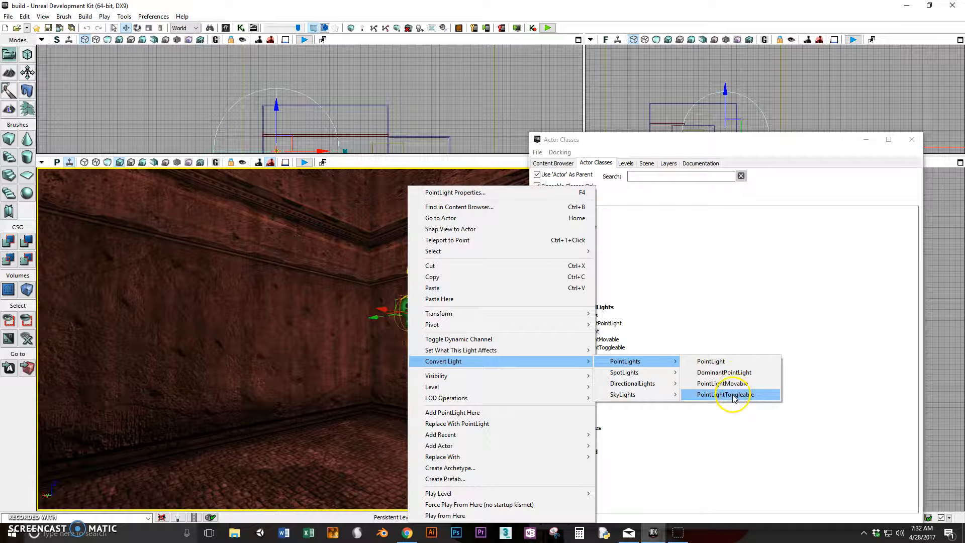
left_click(732, 395)
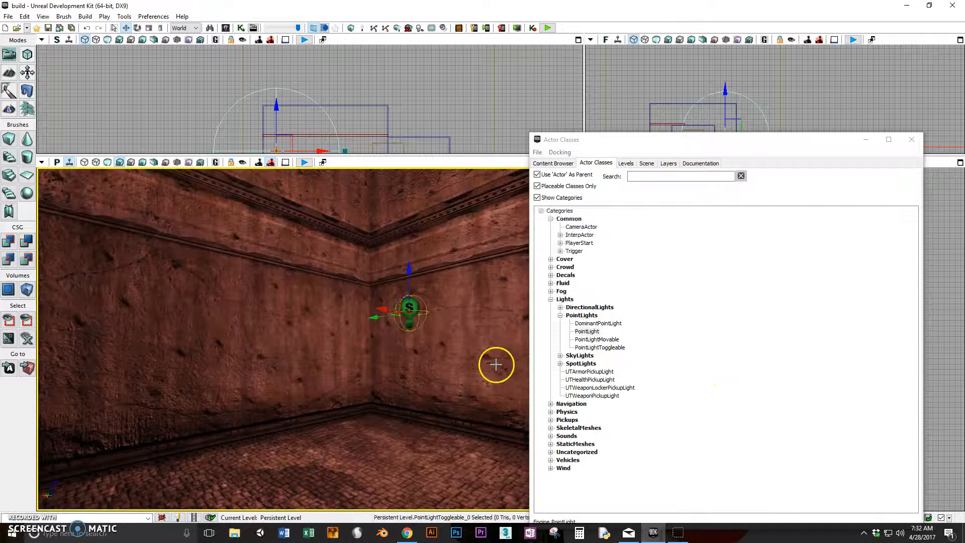
Search the static meshes for "pick" and place S_Pickups_Health_Medium on the wall just below the light
left_click_drag(420, 339, 525, 341)
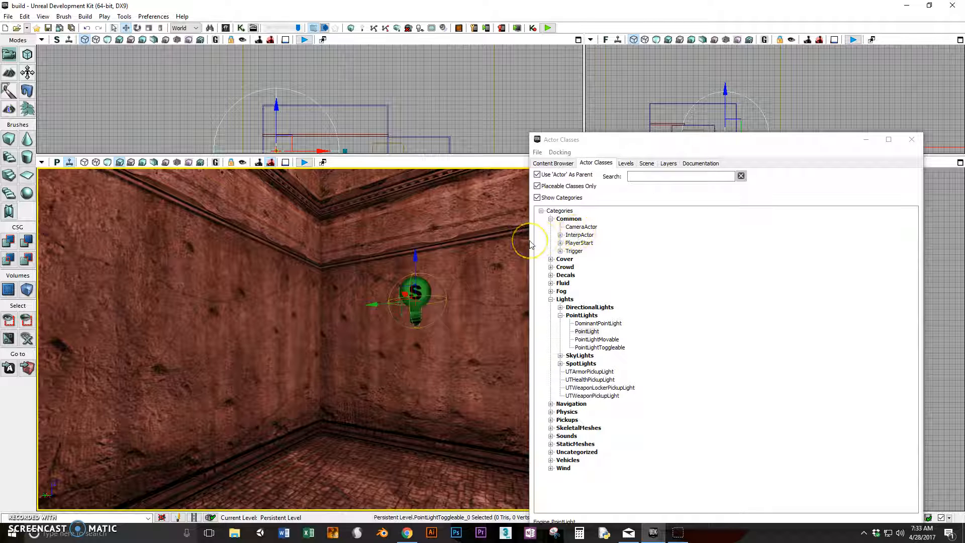
left_click(553, 163)
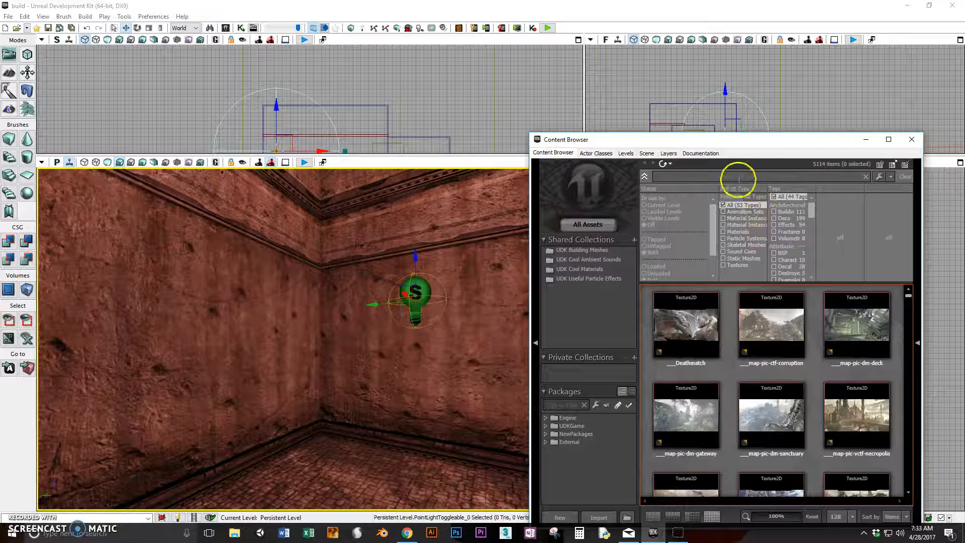
left_click(724, 258)
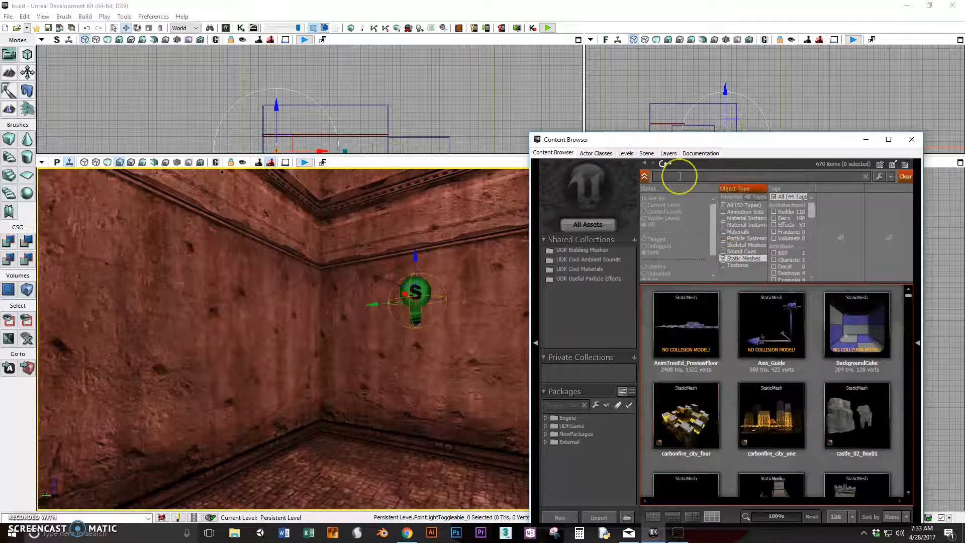
type("pick")
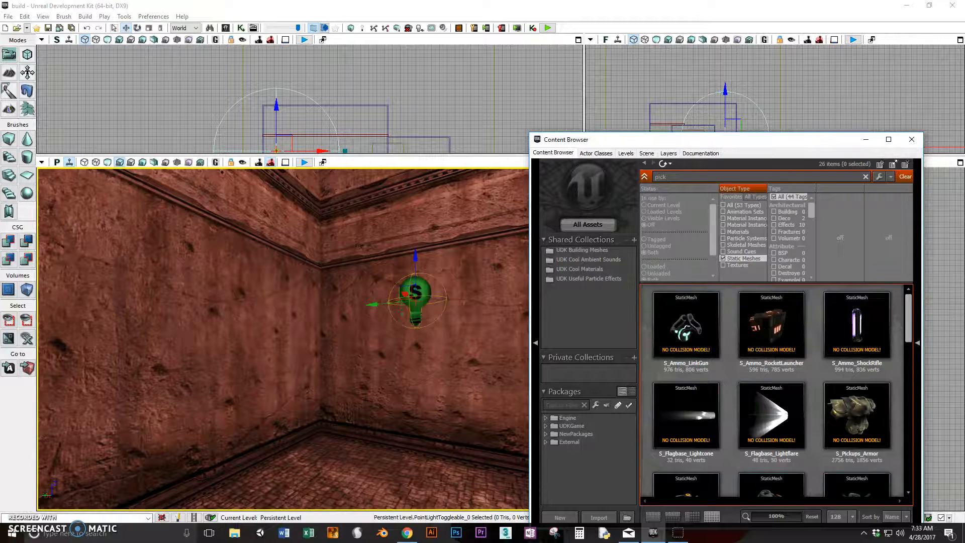
left_click_drag(909, 302, 908, 383)
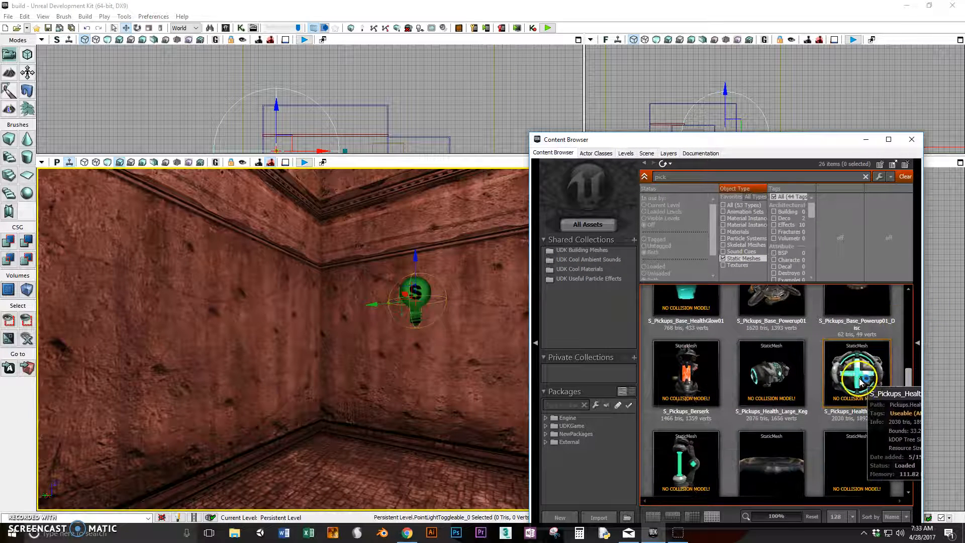
left_click_drag(857, 382, 422, 333)
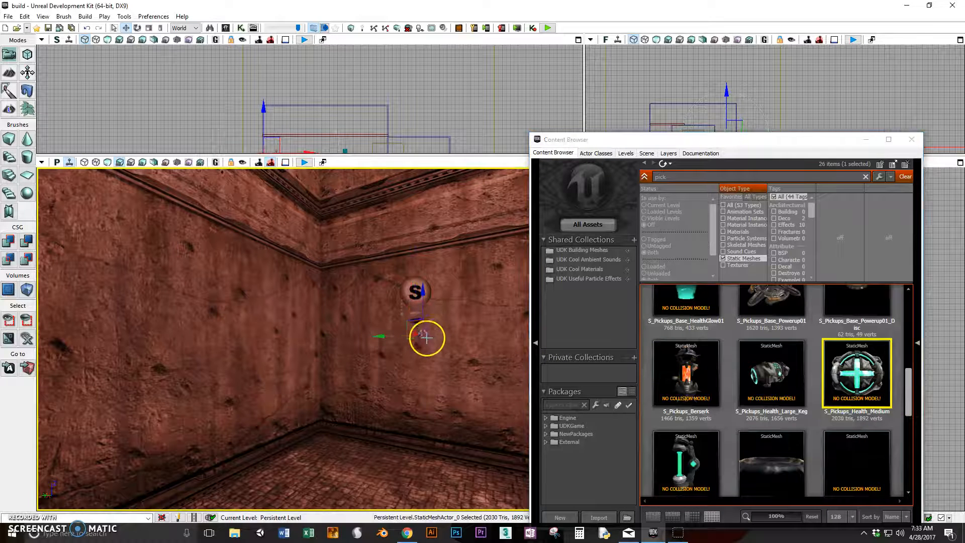
Add a Trigger actor on the wall at the health pickup mesh
scroll(424, 340, "up", 2)
right_click_drag(470, 340, 489, 343)
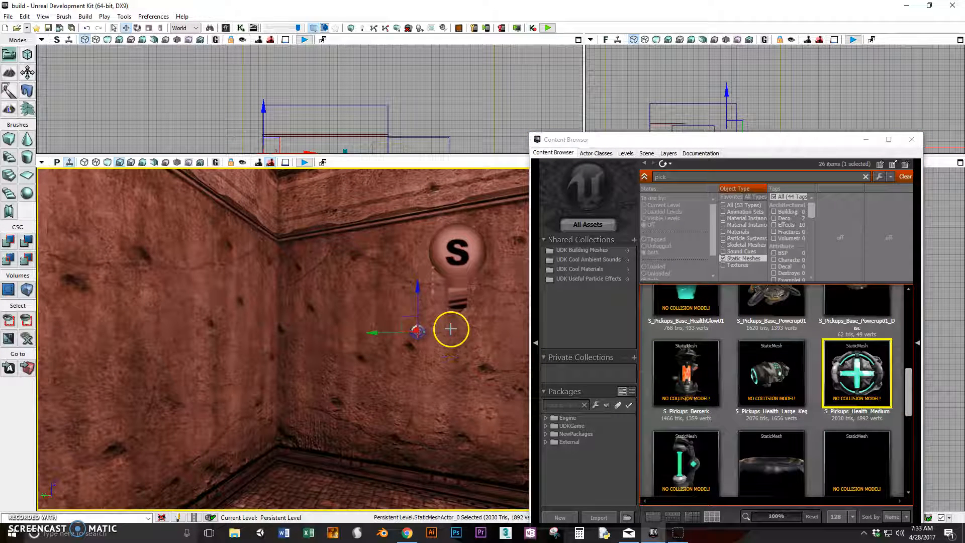
right_click(420, 347)
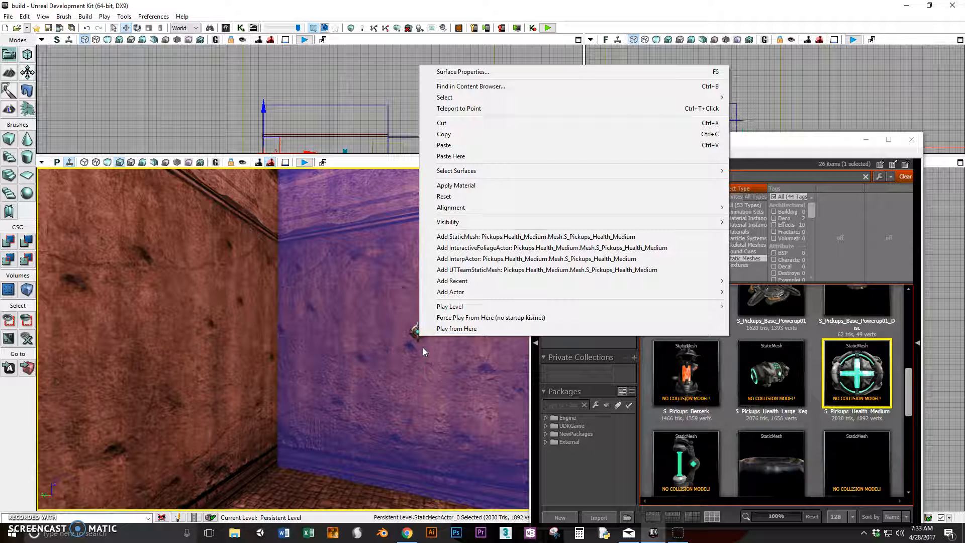
mouse_move(508, 293)
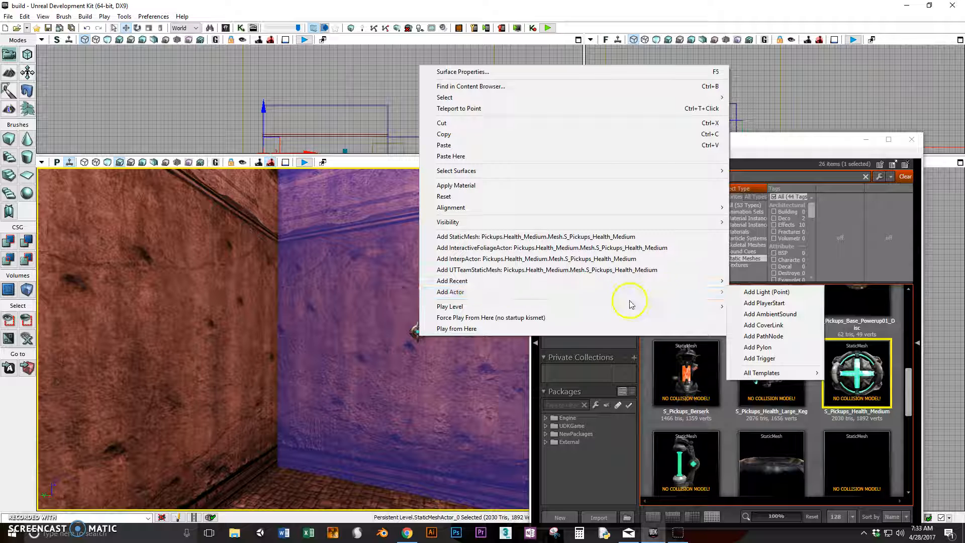
left_click(773, 358)
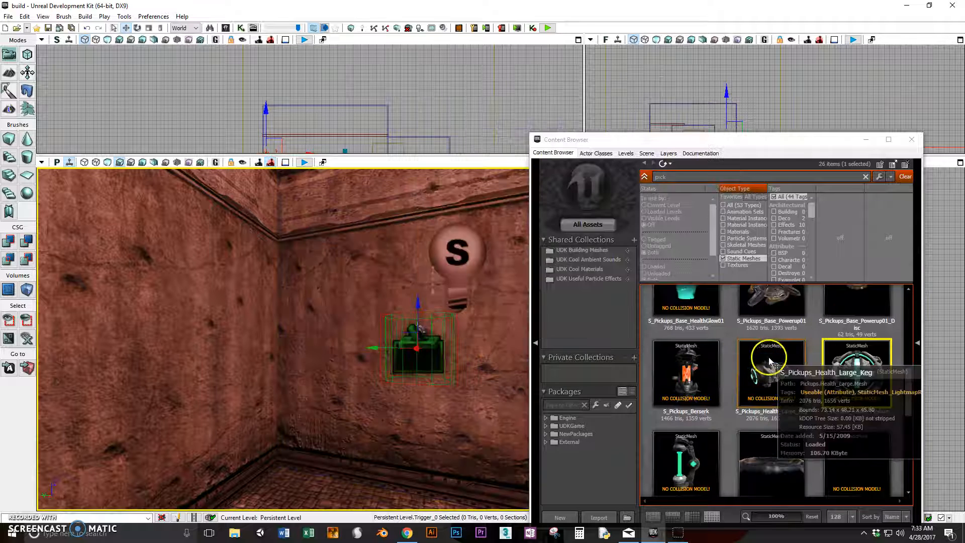
Move the trigger closer to the wall in the top view so it lines up with the health pickup mesh
left_click_drag(424, 352, 516, 364)
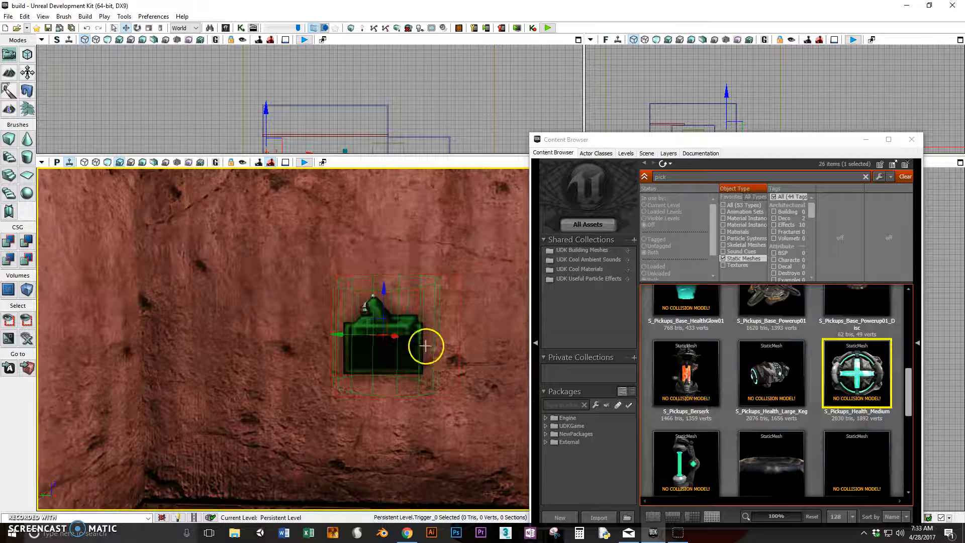
scroll(427, 346, "up", 1)
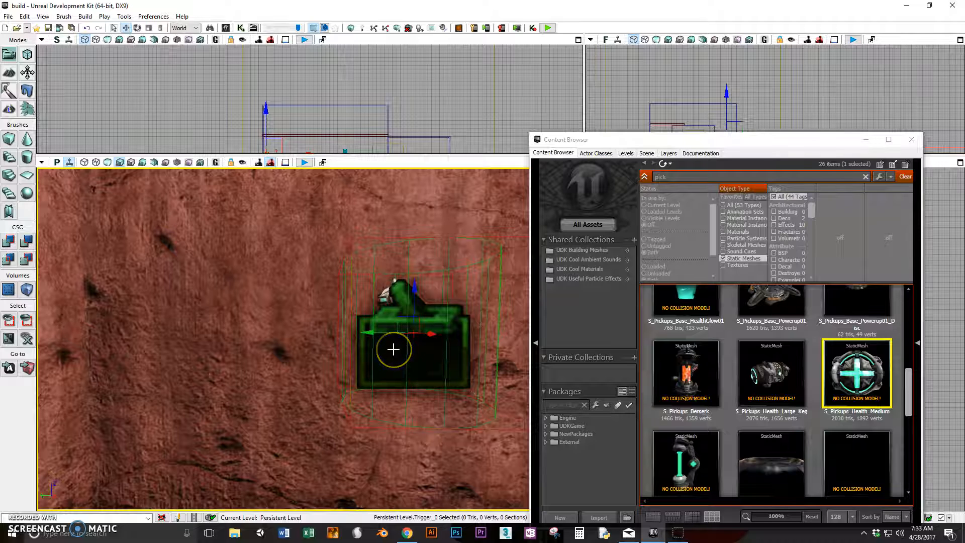
left_click_drag(721, 139, 899, 395)
left_click_drag(766, 366, 763, 281)
scroll(734, 276, "up", 10)
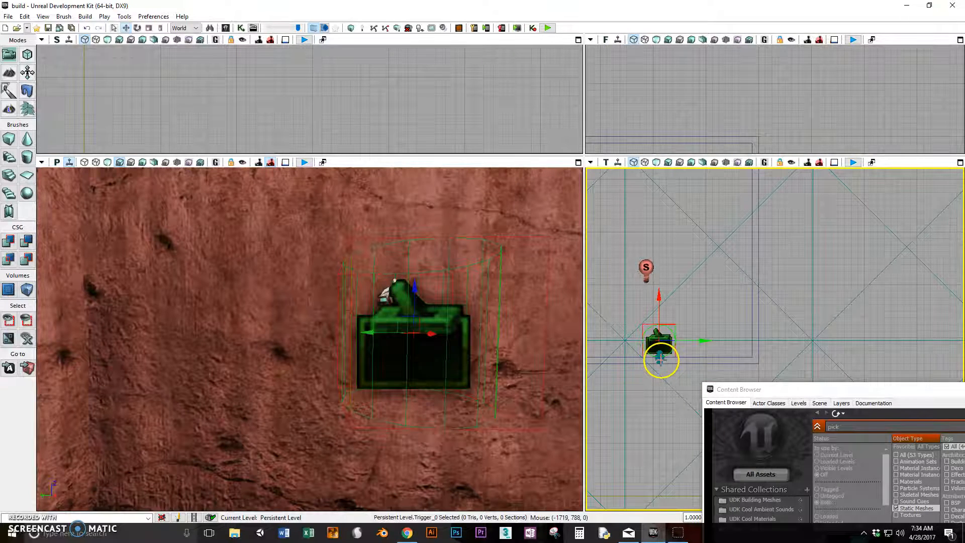
left_click_drag(660, 359, 657, 301)
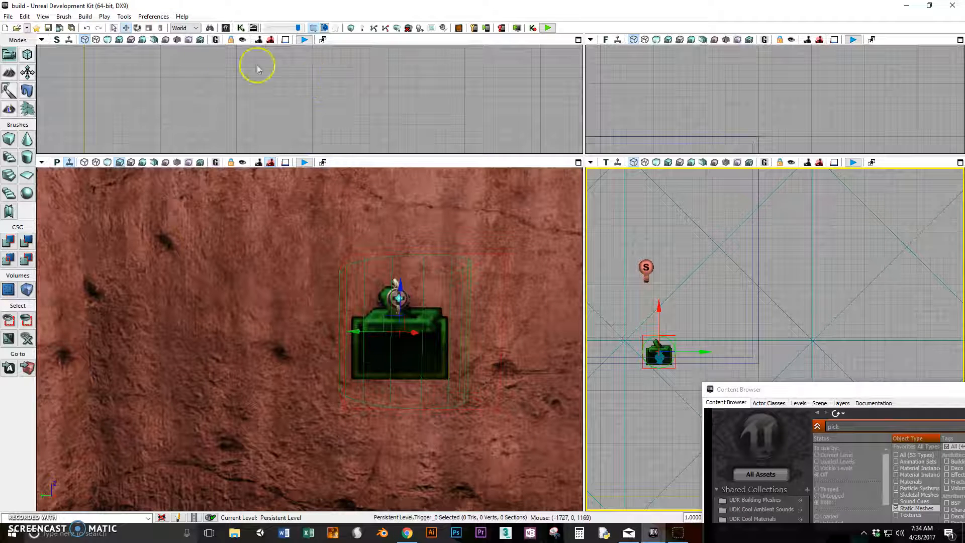
Scale the trigger up uniformly so its radius extends well into the room around the health pickup
left_click(149, 28)
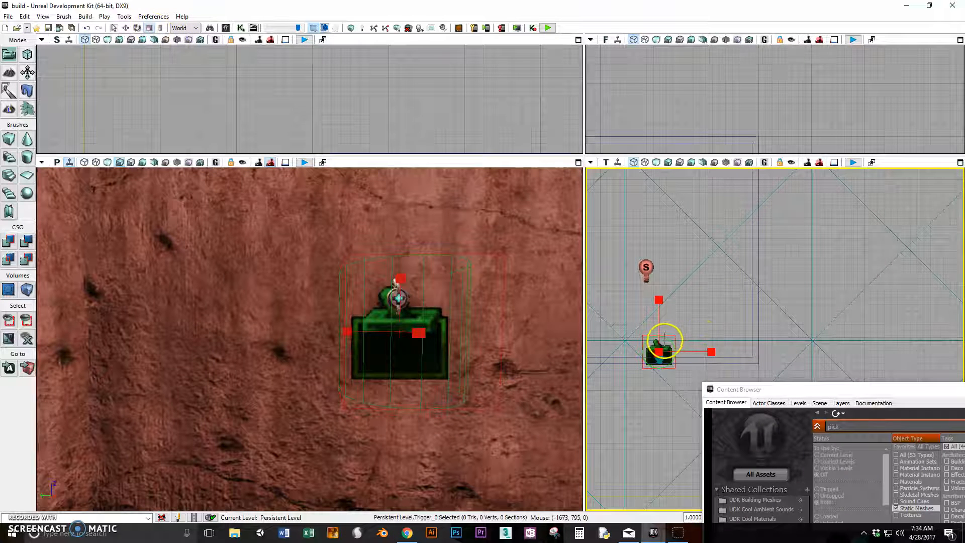
left_click_drag(668, 342, 680, 329)
left_click_drag(670, 287, 683, 318)
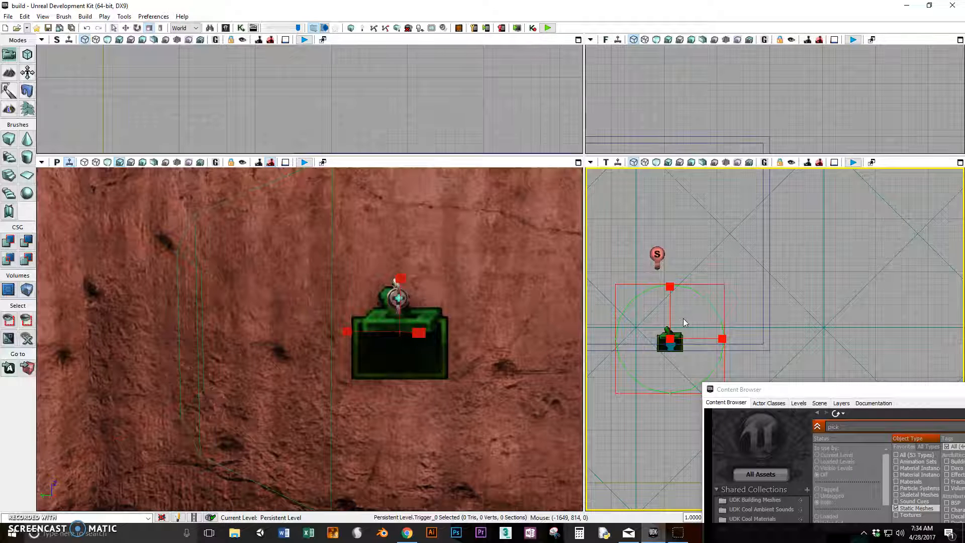
Stretch the trigger's cylinder along its vertical axis only, so it reaches from the floor to above the light
left_click(328, 281)
scroll(331, 282, "down", 8)
left_click(339, 331)
left_click(339, 332)
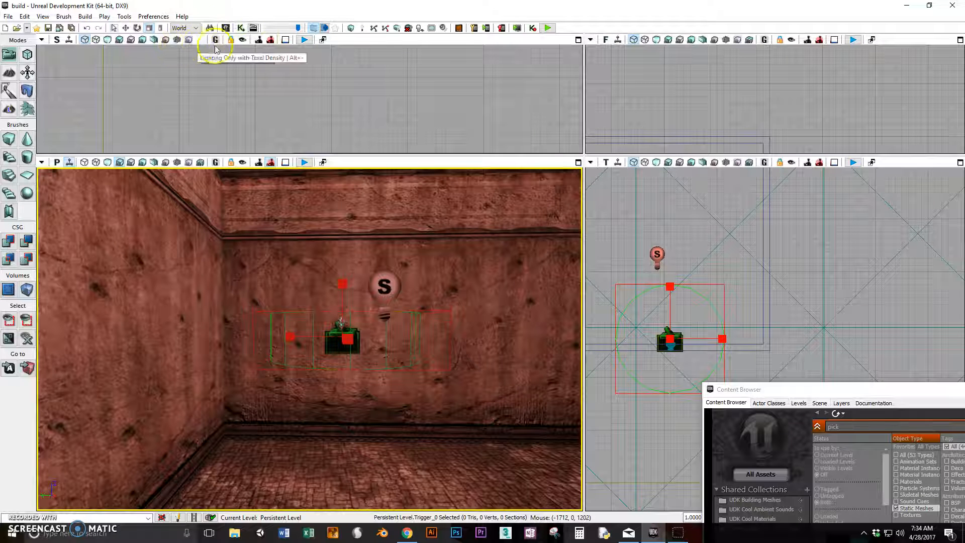
left_click(161, 27)
left_click_drag(346, 283, 335, 303)
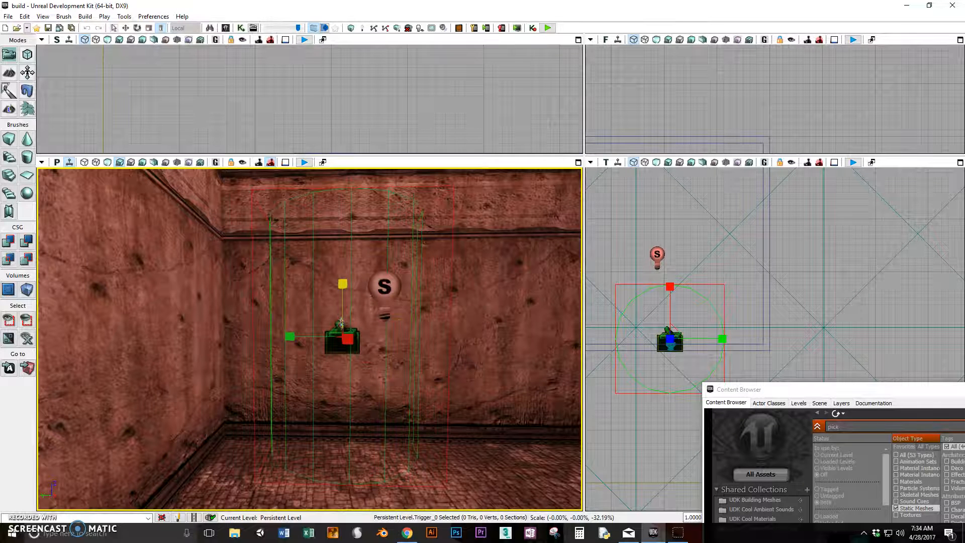
left_click_drag(335, 297, 358, 278)
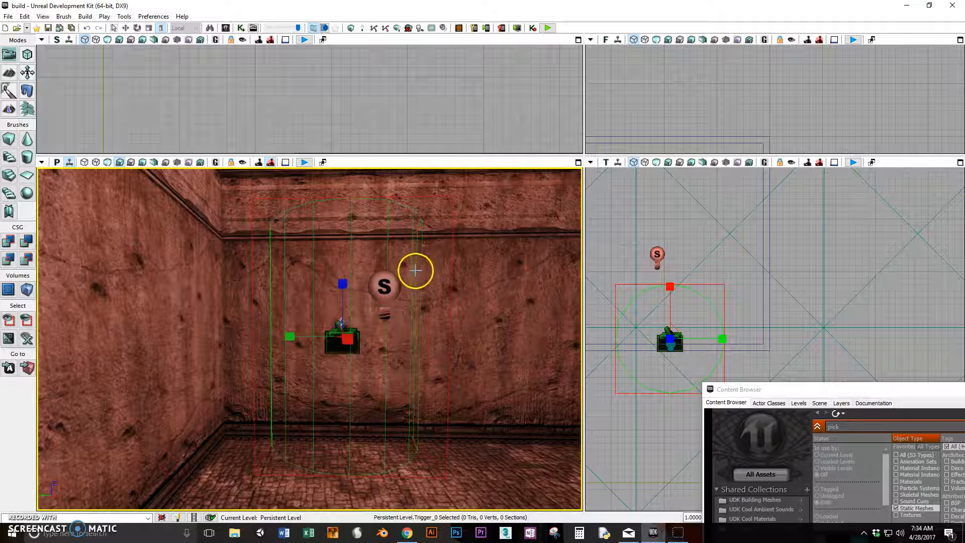
Open Unreal Kismet and add a Used event for the selected trigger in empty space beside the Level Loaded node
left_click(242, 29)
left_click_drag(525, 160, 605, 151)
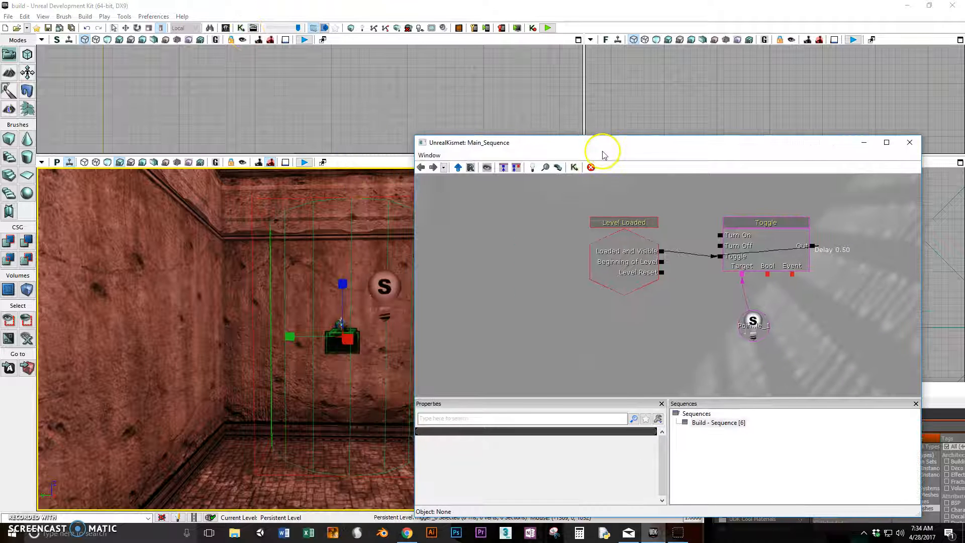
left_click_drag(625, 222, 786, 212)
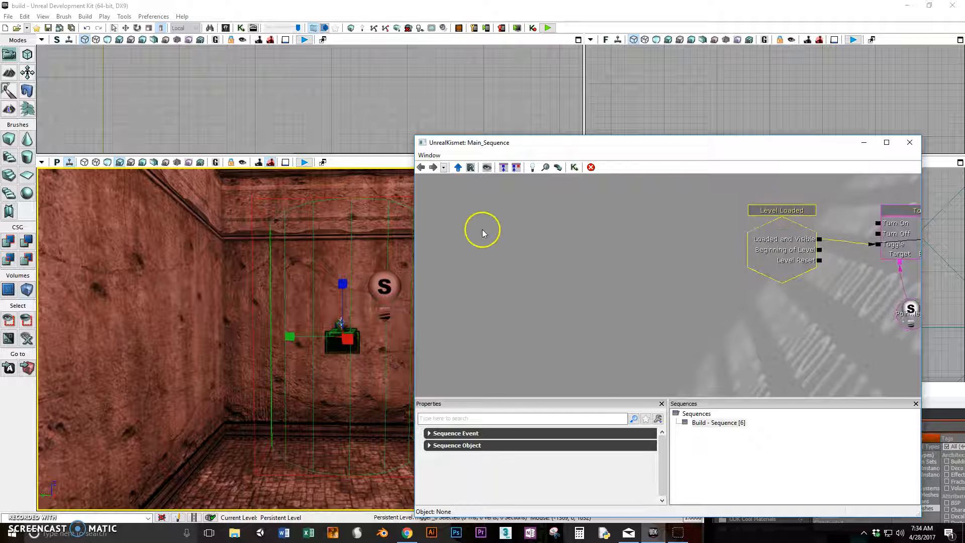
right_click(467, 226)
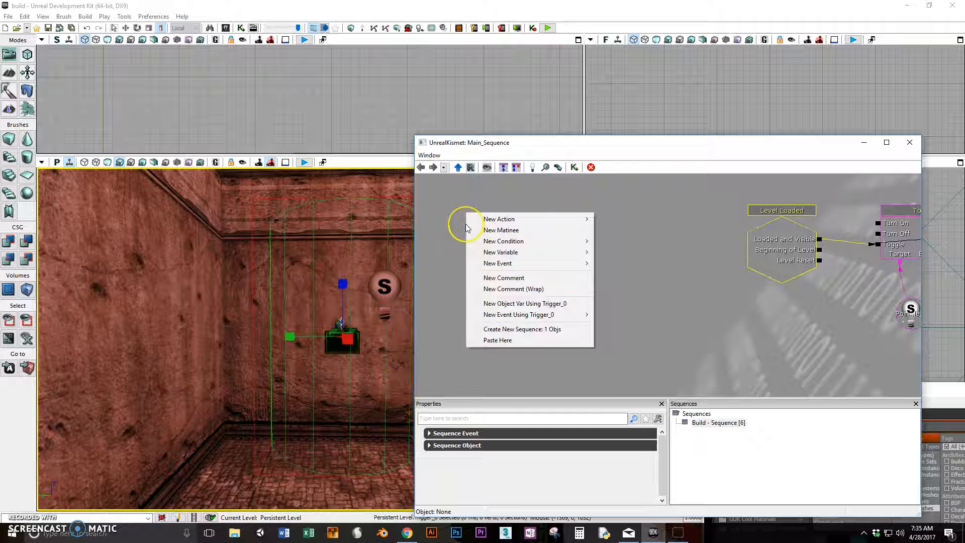
left_click(511, 315)
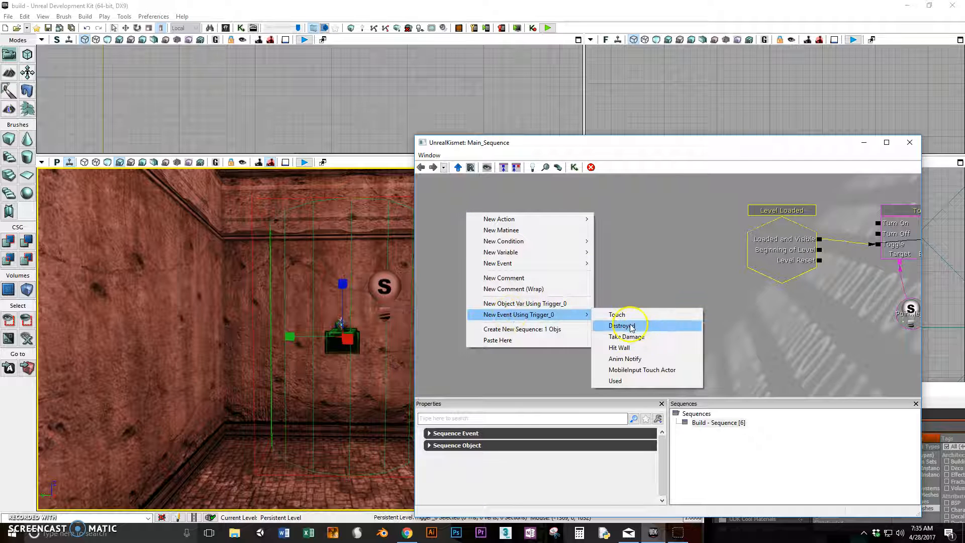
left_click(616, 381)
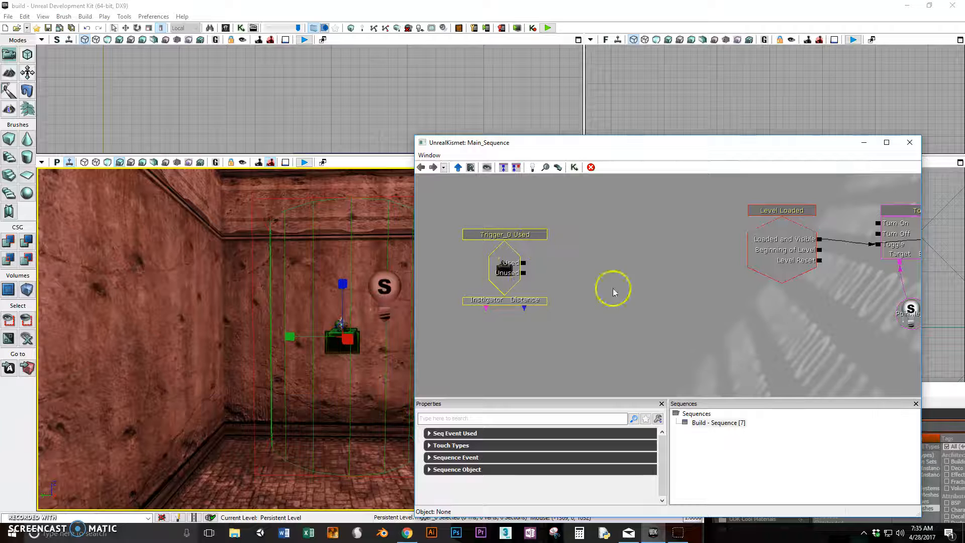
Add a Toggle action beside the trigger event and connect the event's Used output to its Toggle input
right_click(625, 236)
mouse_move(653, 240)
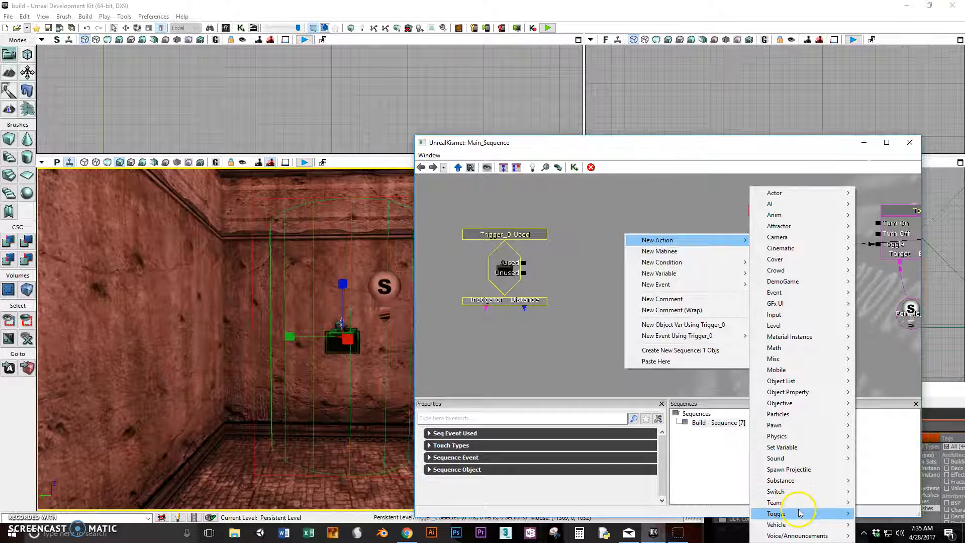
mouse_move(798, 514)
left_click(881, 457)
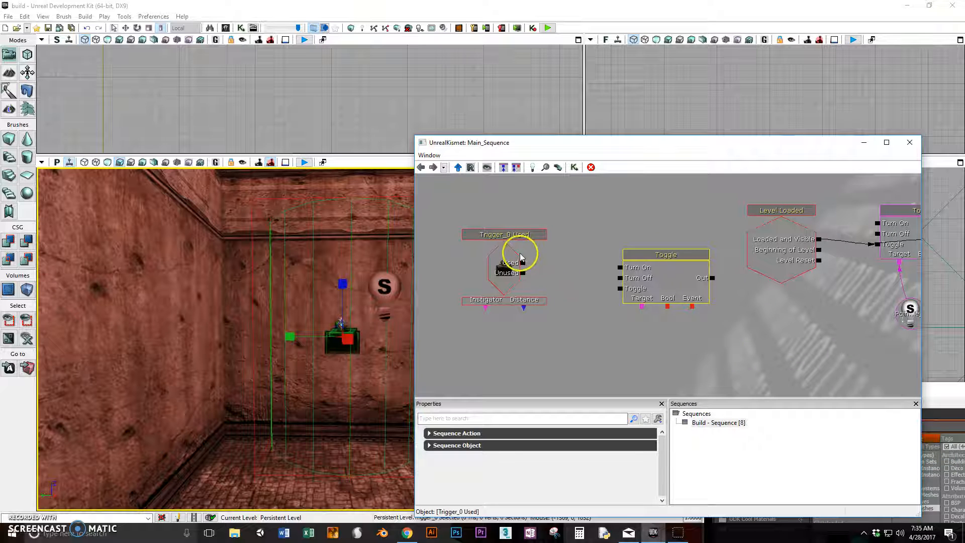
left_click_drag(523, 263, 621, 288)
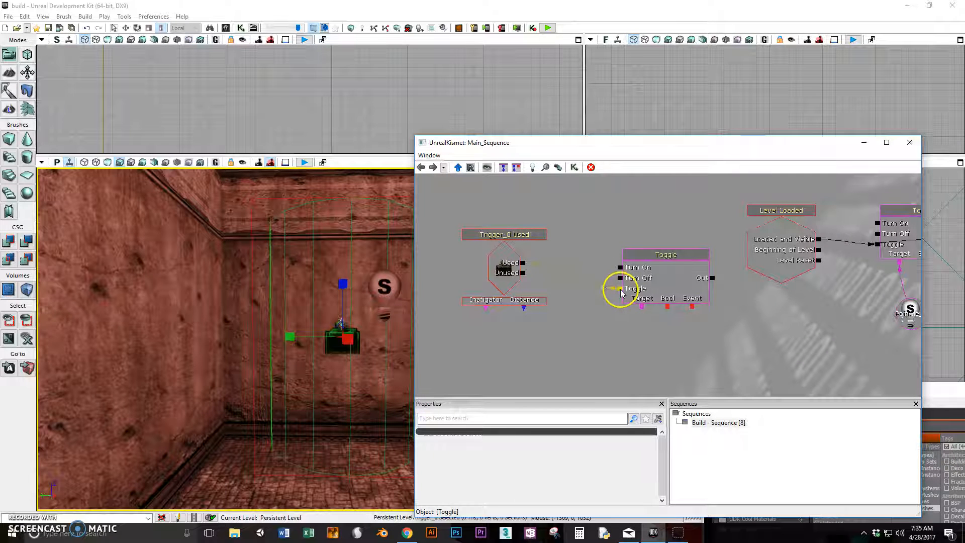
Assign the toggleable point light above the health pickup as the Target of the new Toggle action
left_click(382, 285)
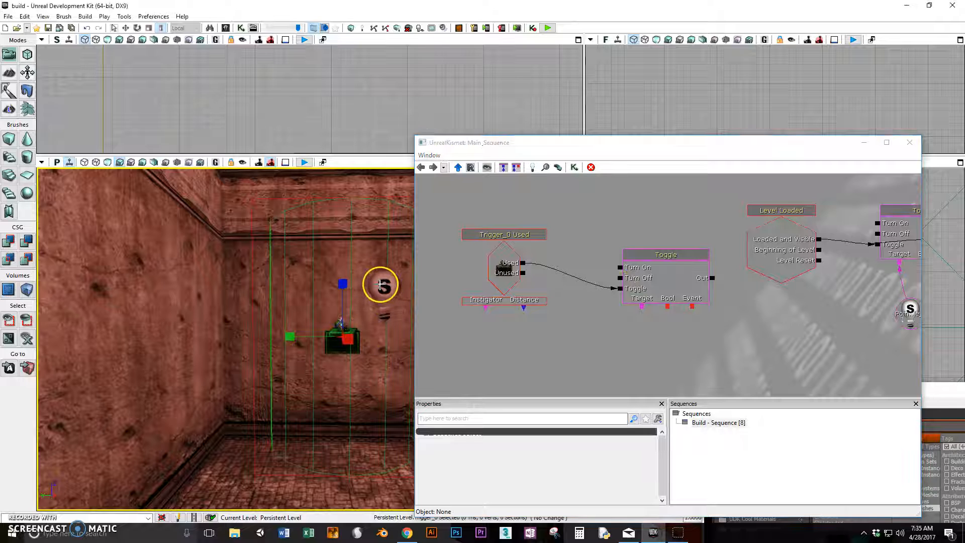
right_click(642, 311)
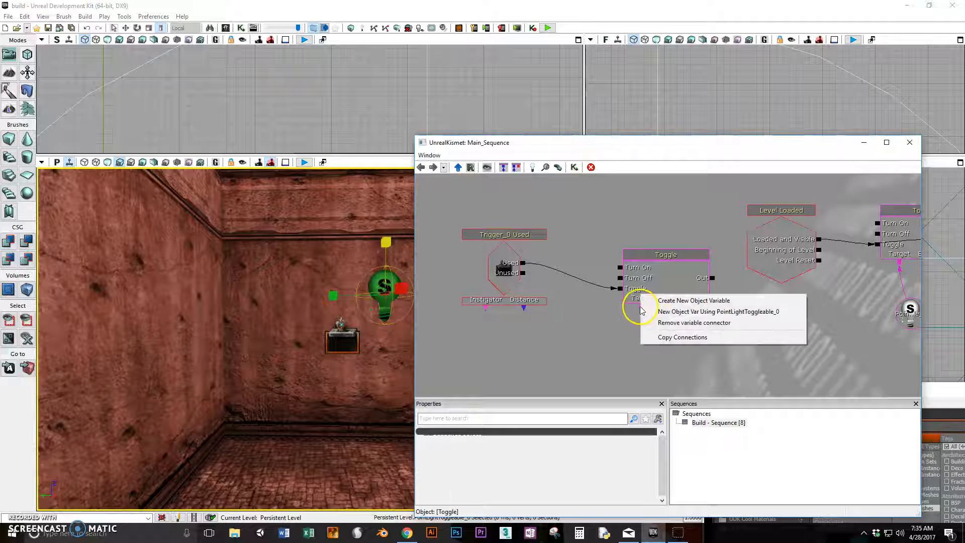
left_click(678, 312)
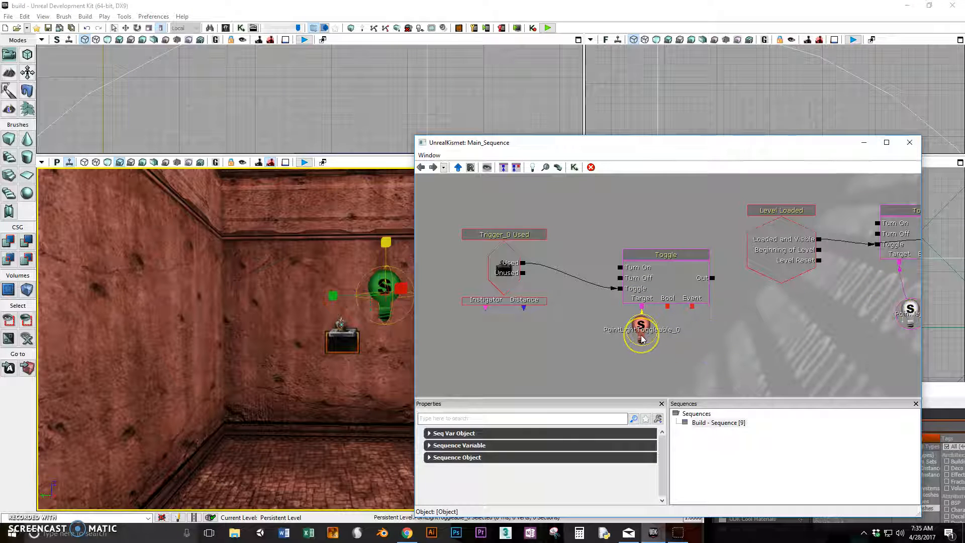
Turn off Aim To Interact for the trigger's Used event
left_click(508, 238)
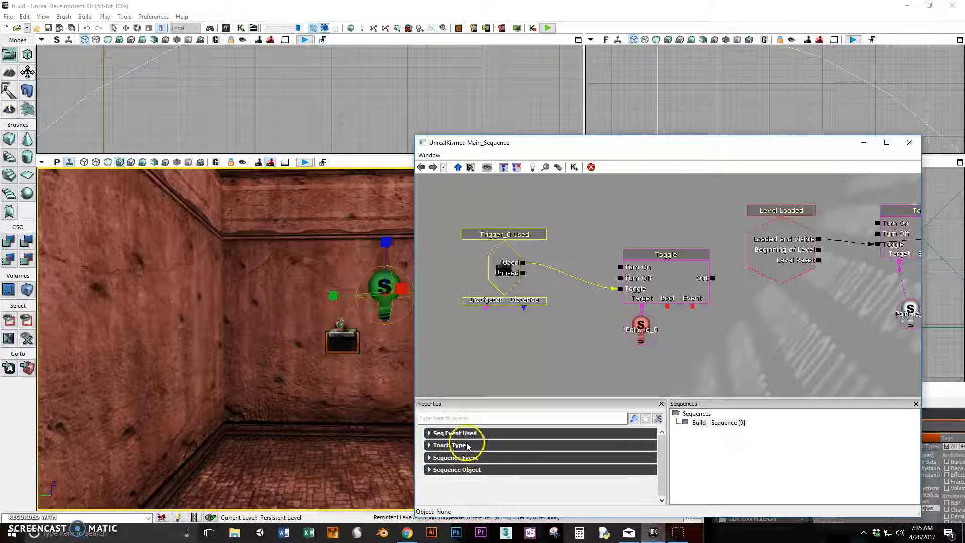
left_click(428, 434)
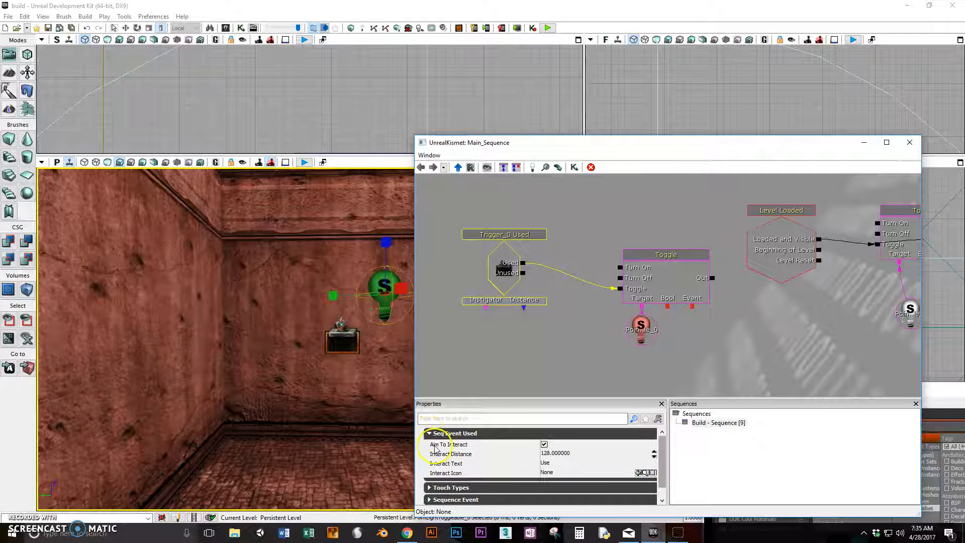
left_click(544, 445)
left_click(429, 433)
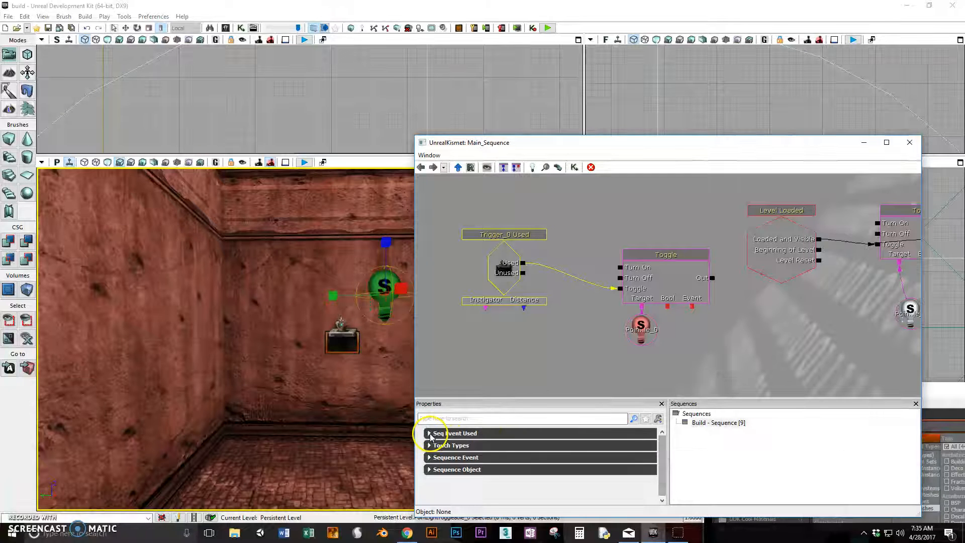
Set the Used event's Max Trigger Count to 0 for unlimited activations and close the Kismet editor
left_click(430, 458)
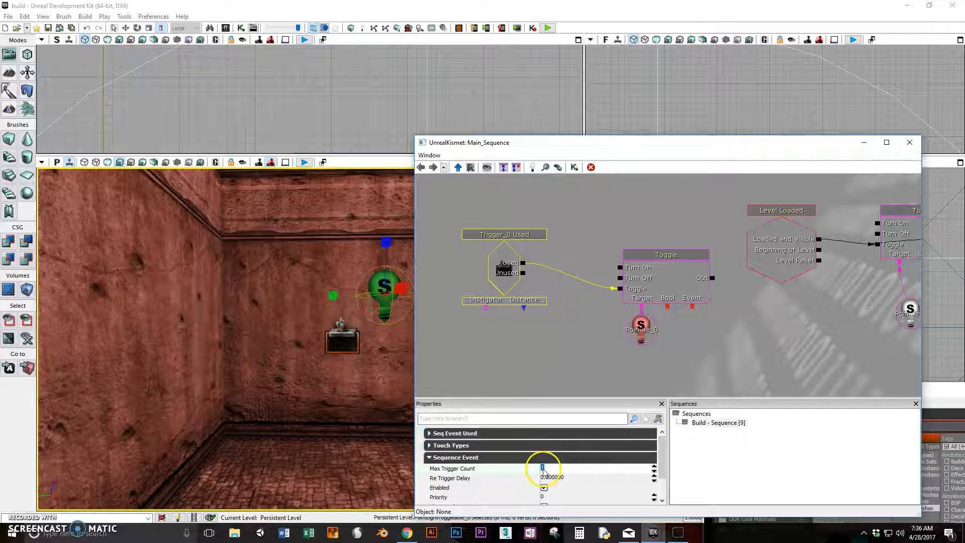
left_click(506, 469)
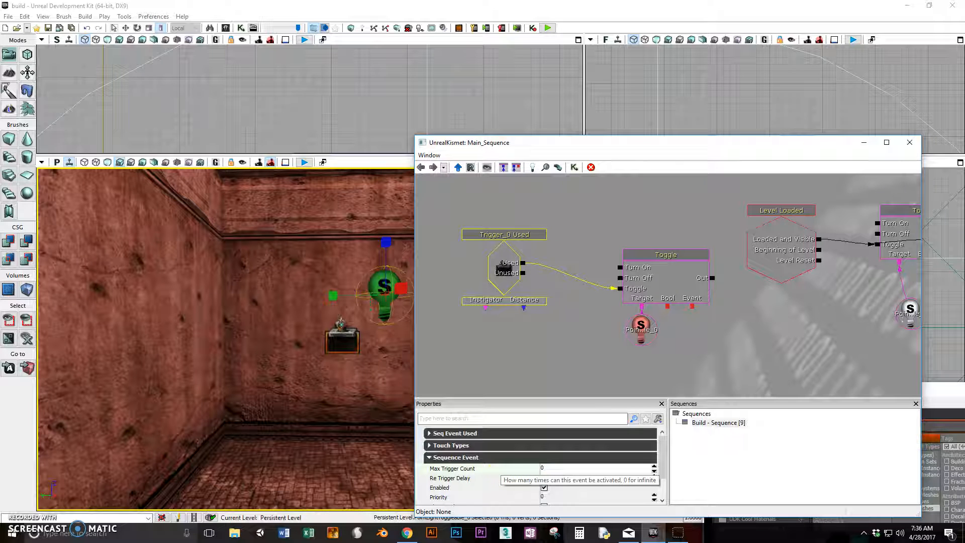
left_click(557, 469)
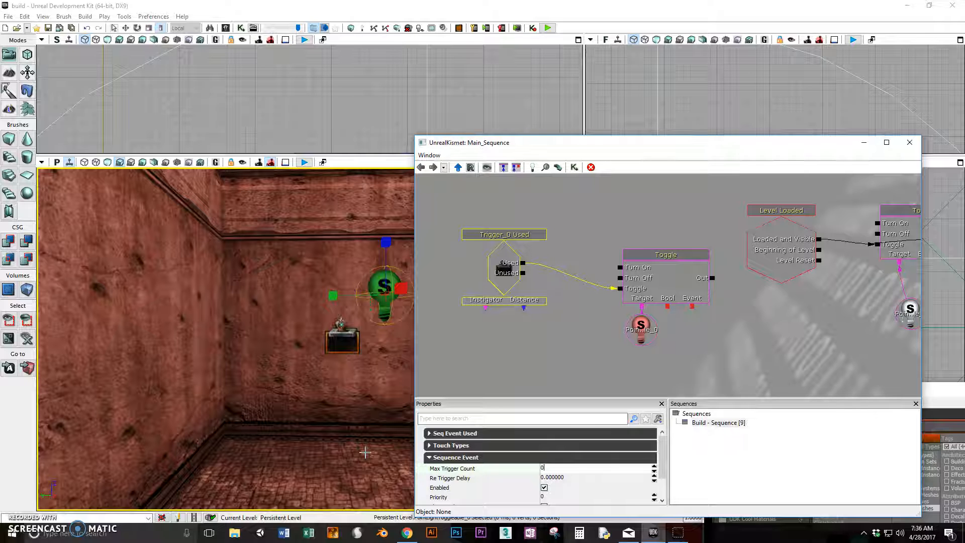
left_click(910, 148)
Play the level from the floor near the health pickup to preview the room, and end the preview
right_click(379, 456)
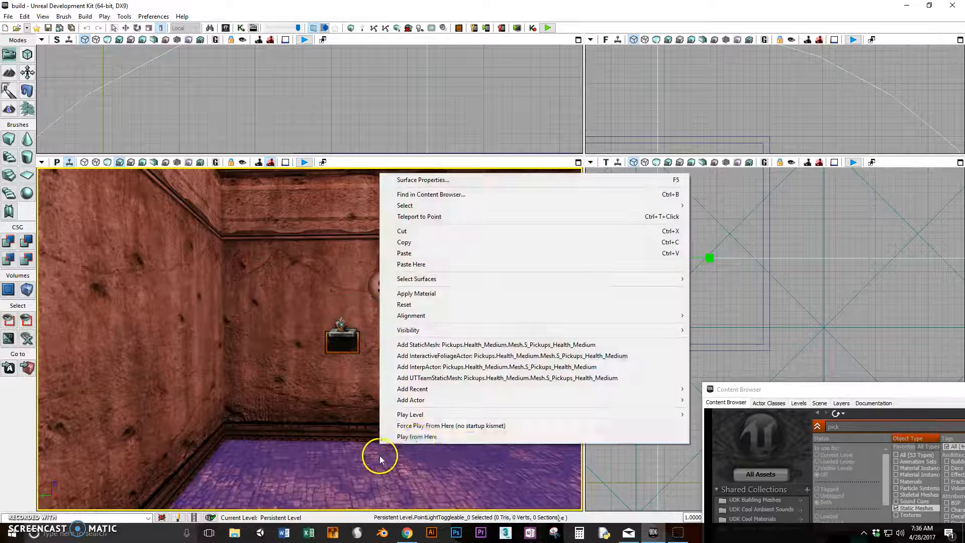
left_click(418, 439)
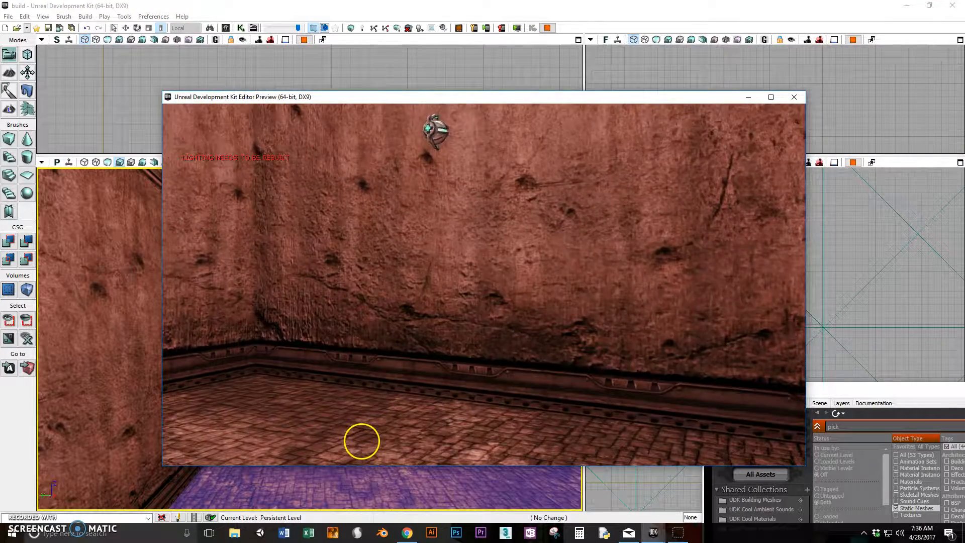
key("Escape")
Build the level's lighting at Preview quality, including BSP and static meshes
left_click(85, 16)
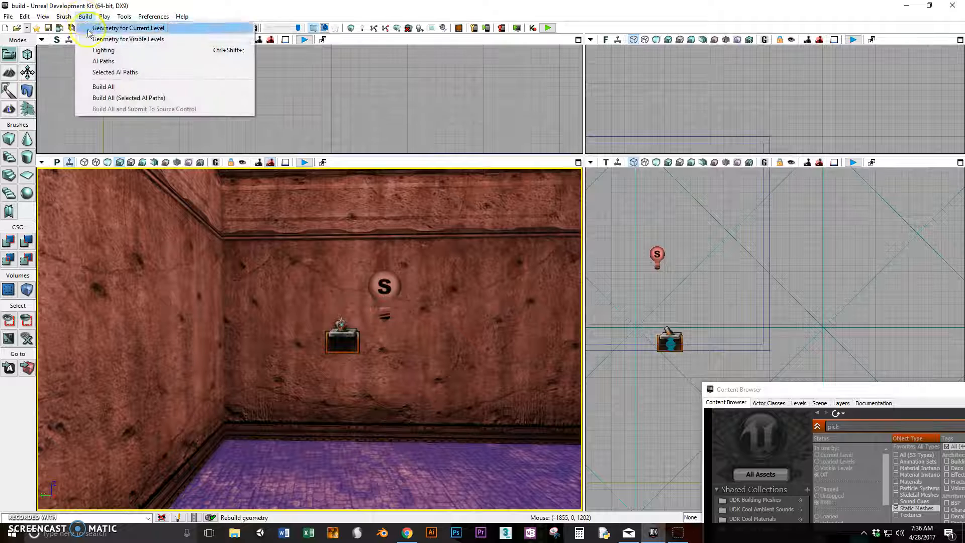
left_click(102, 50)
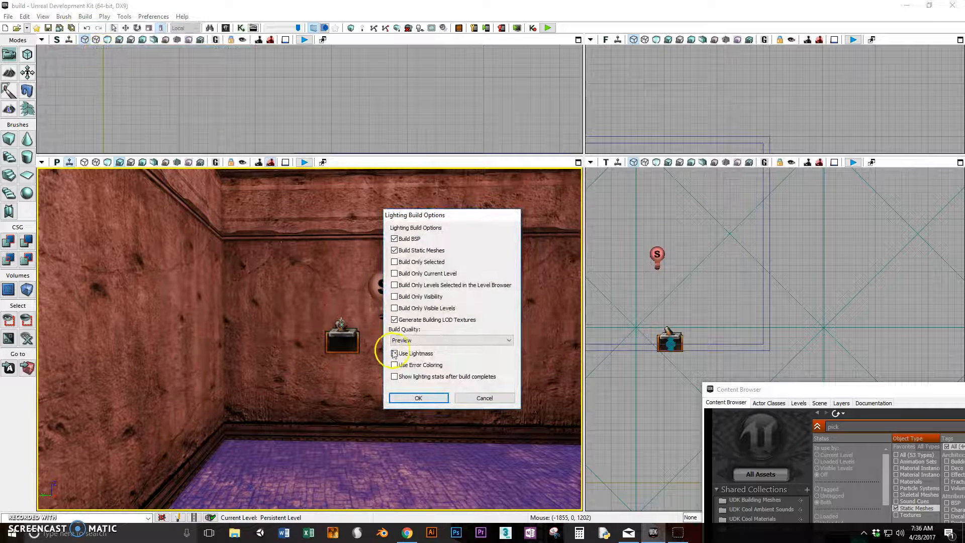
left_click(418, 398)
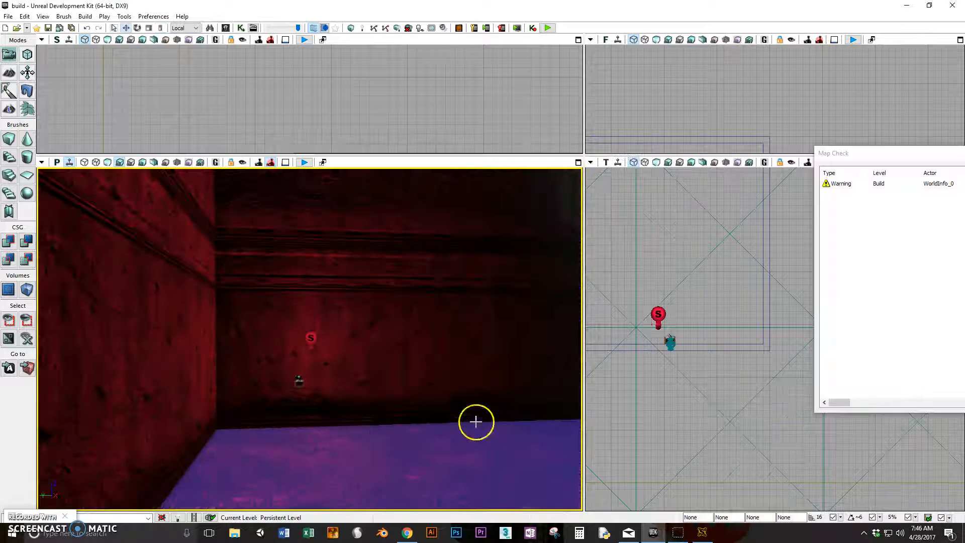
Play the level from the floor, walk up to the health pickup to test the light switch, and end the preview
right_click(336, 433)
left_click(367, 419)
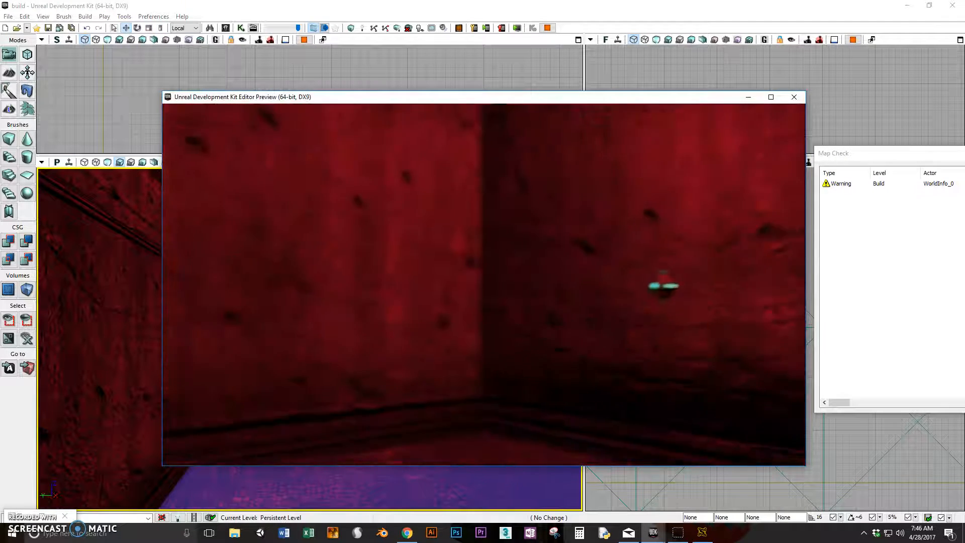
key("w")
key("w")
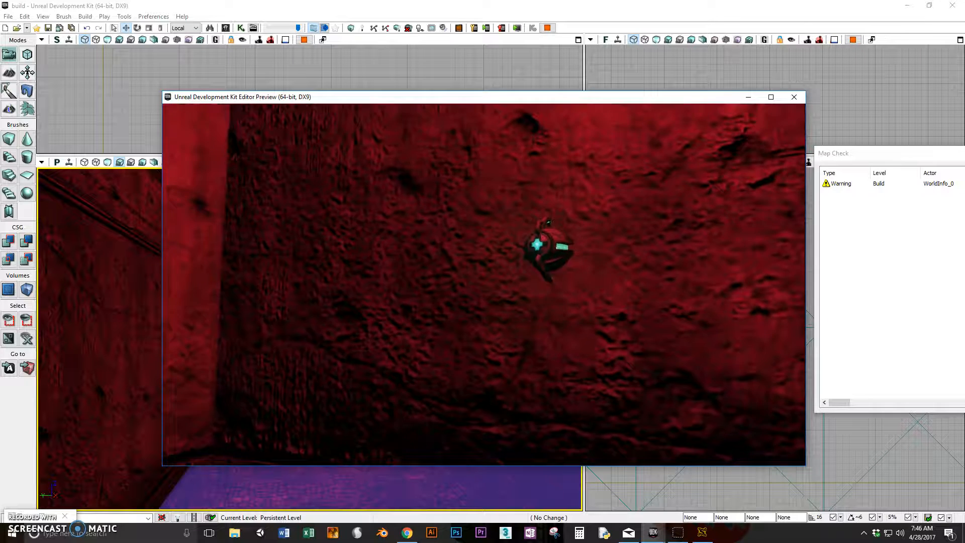
key("w")
key("Escape")
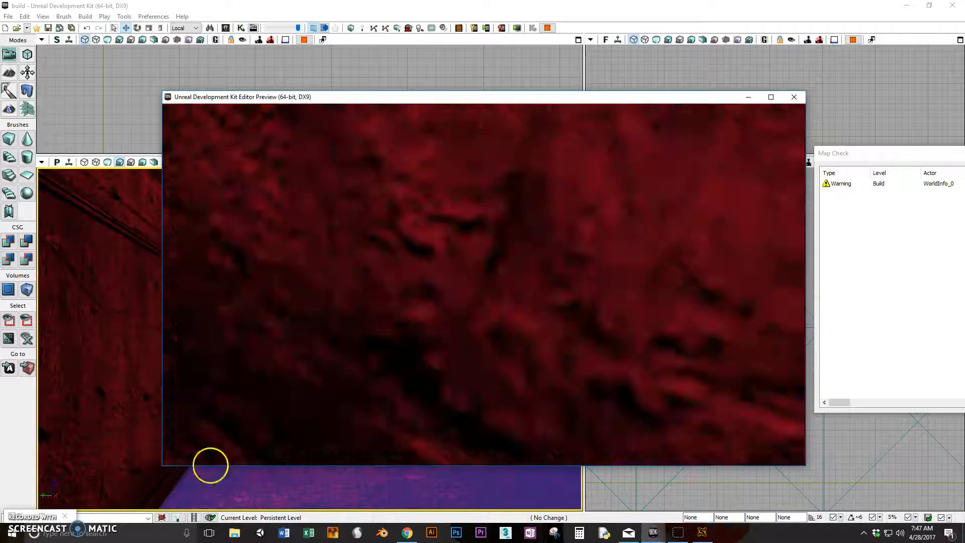
key("Escape")
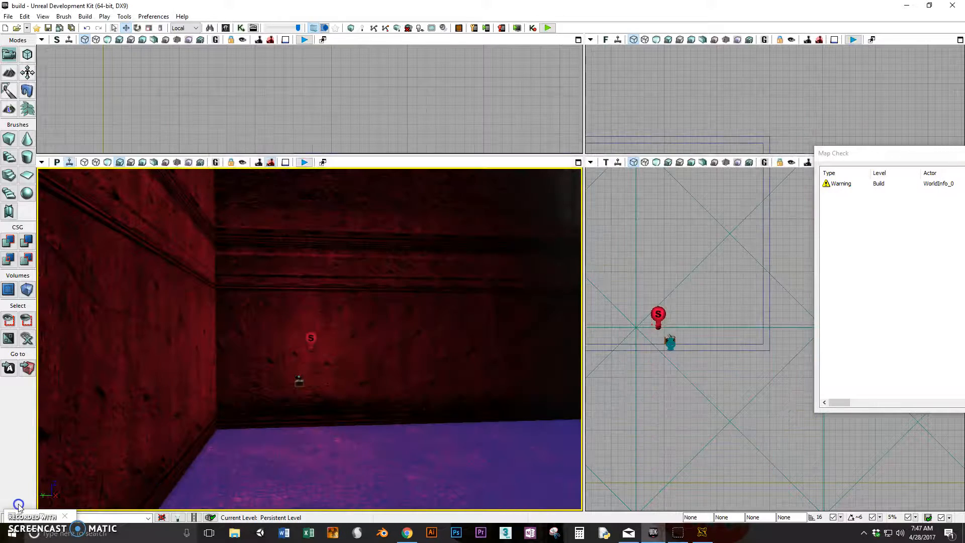